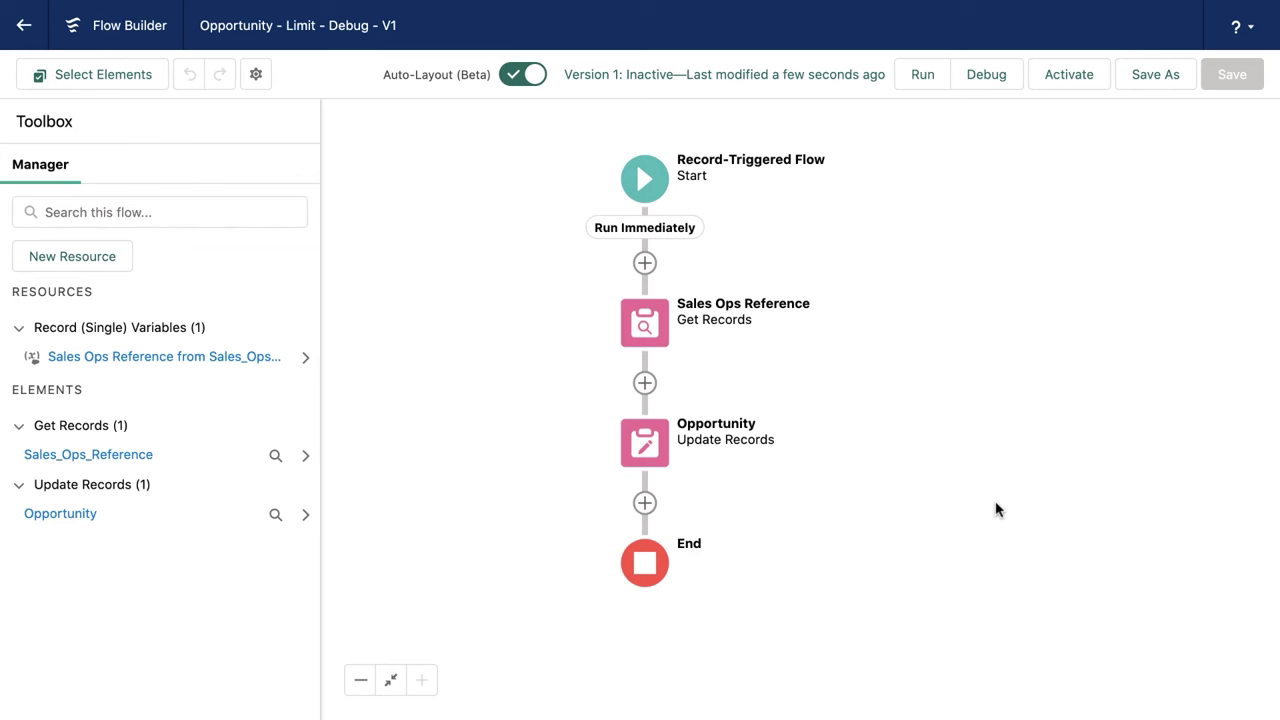
Debug-run the flow in rollback mode with Burlington Textiles Corp of America (25000) as the triggering opportunity.
click(995, 76)
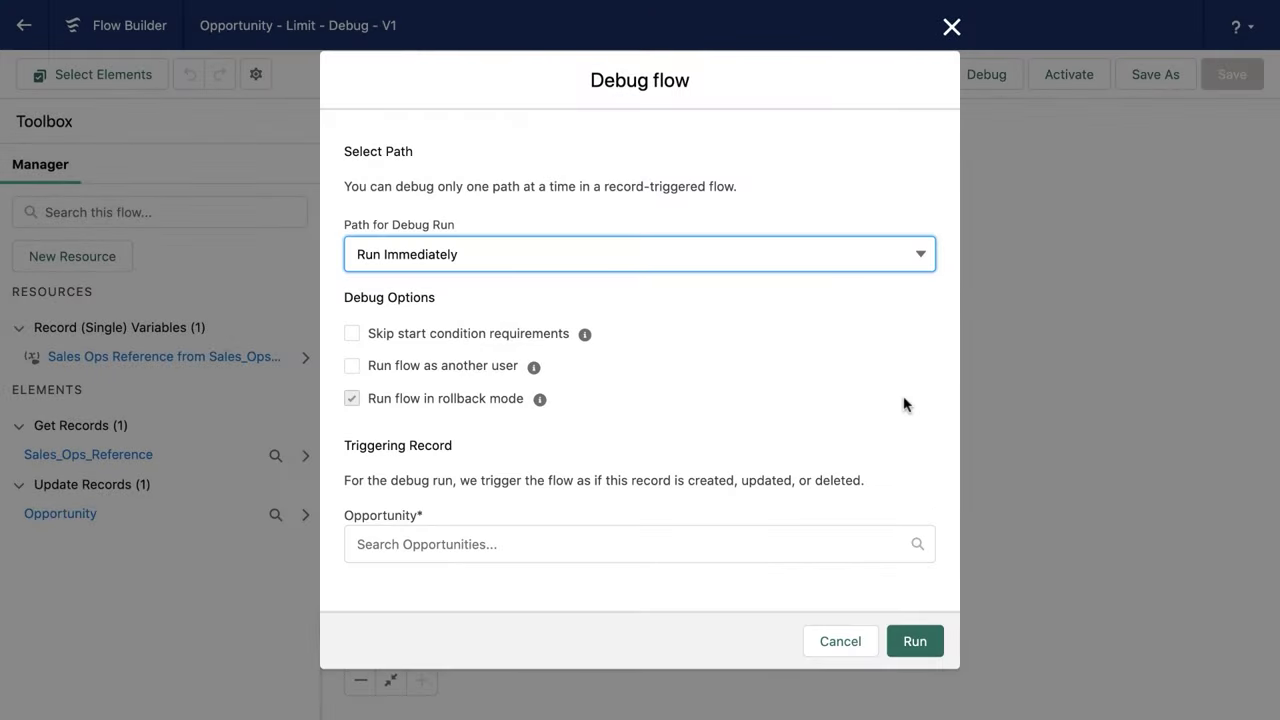
click(570, 544)
click(453, 595)
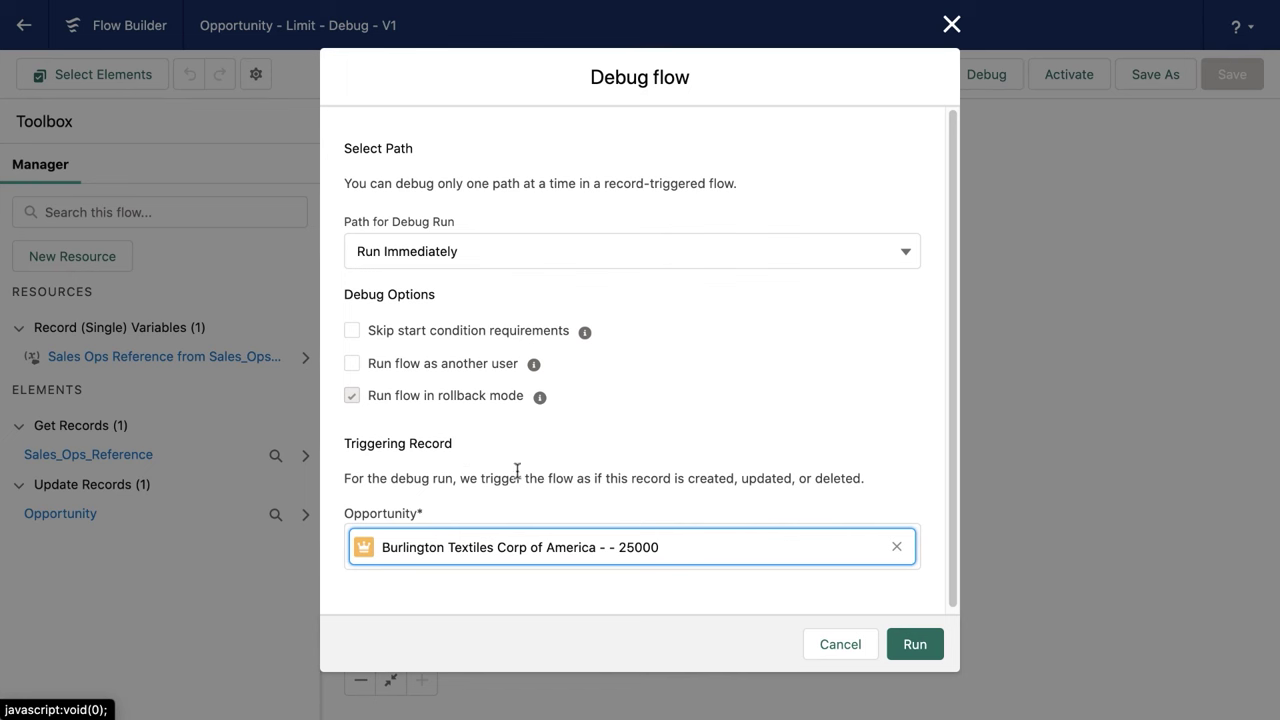
click(925, 650)
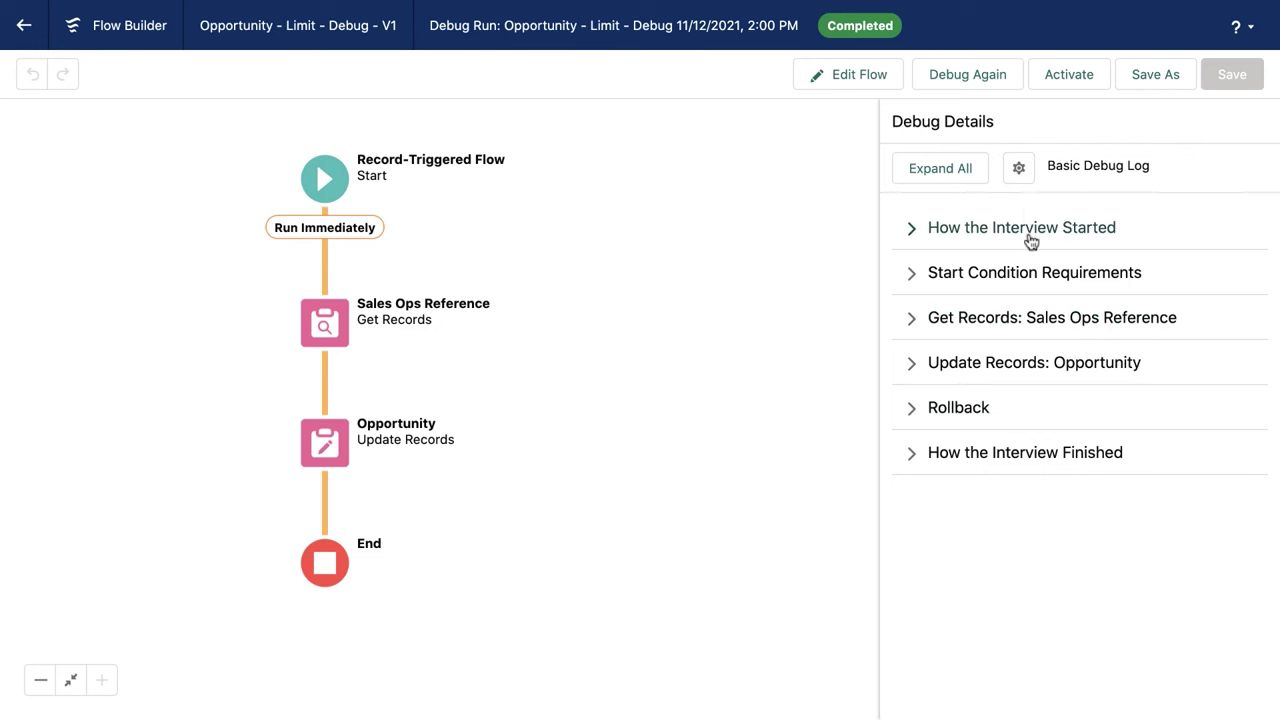
Expand all Debug Details sections and scroll through the log to review each element's results.
click(942, 170)
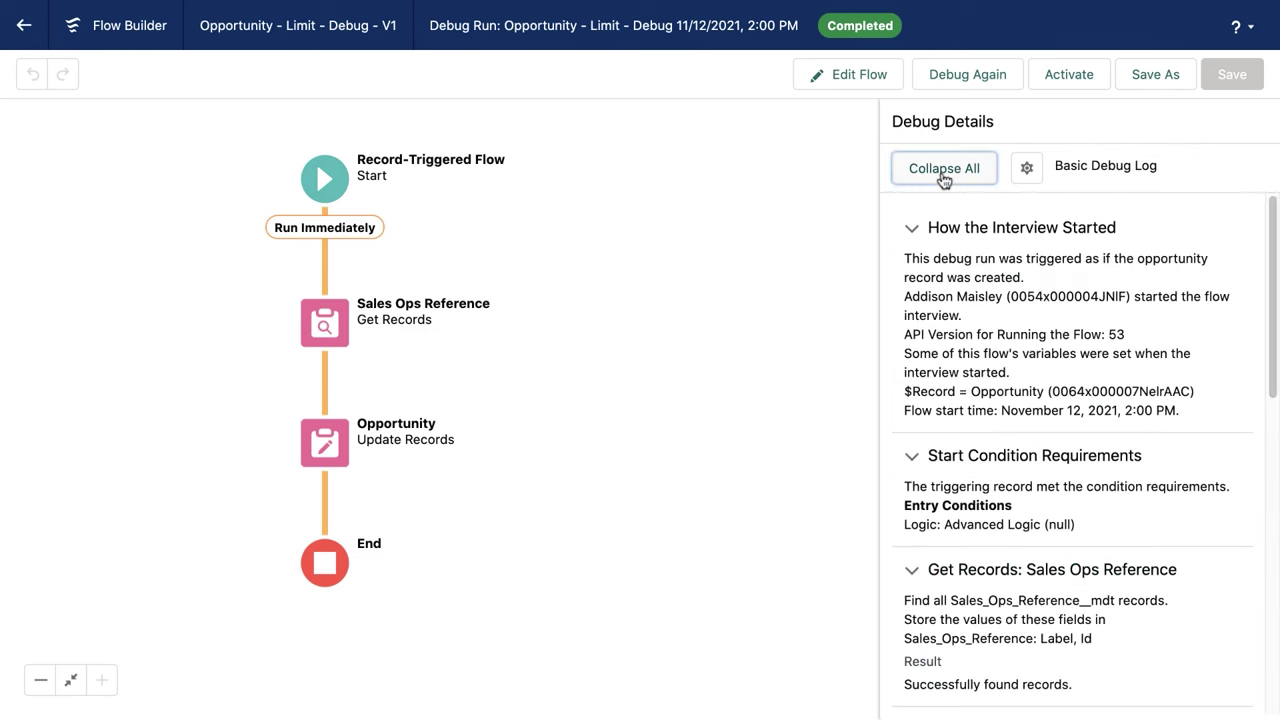
scroll(1240, 350, down, 10)
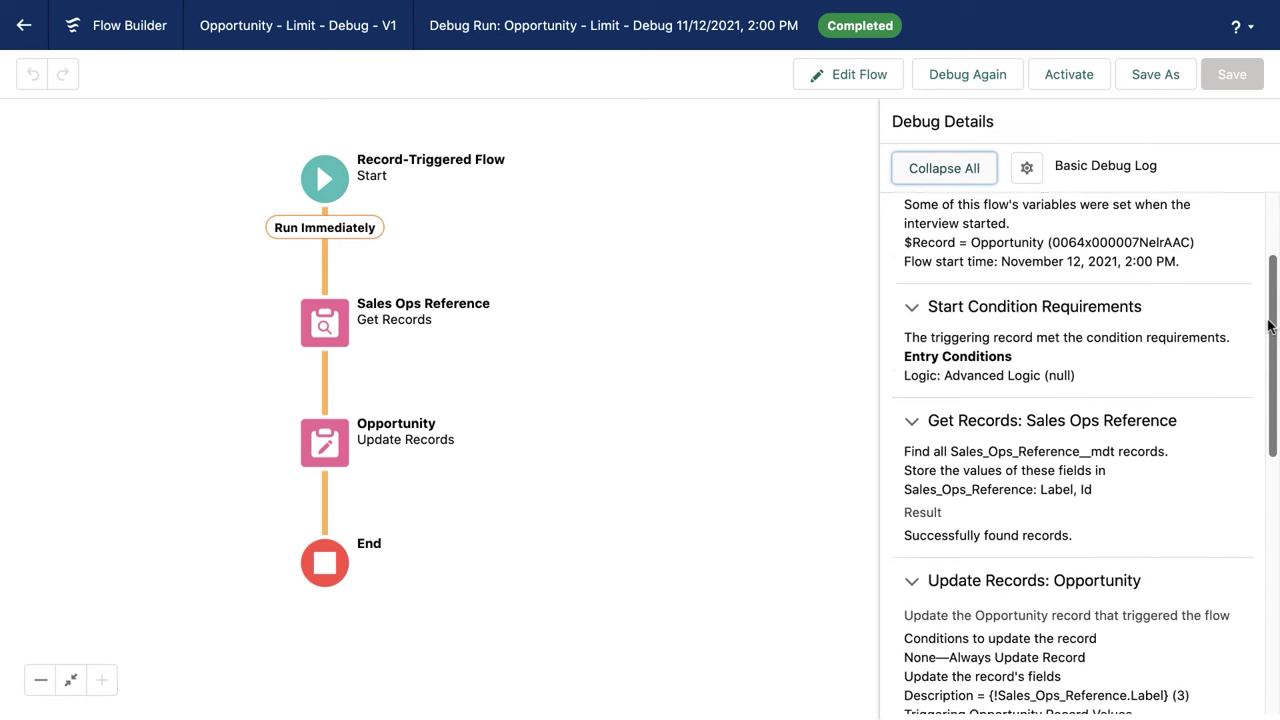
scroll(1258, 442, down, 3)
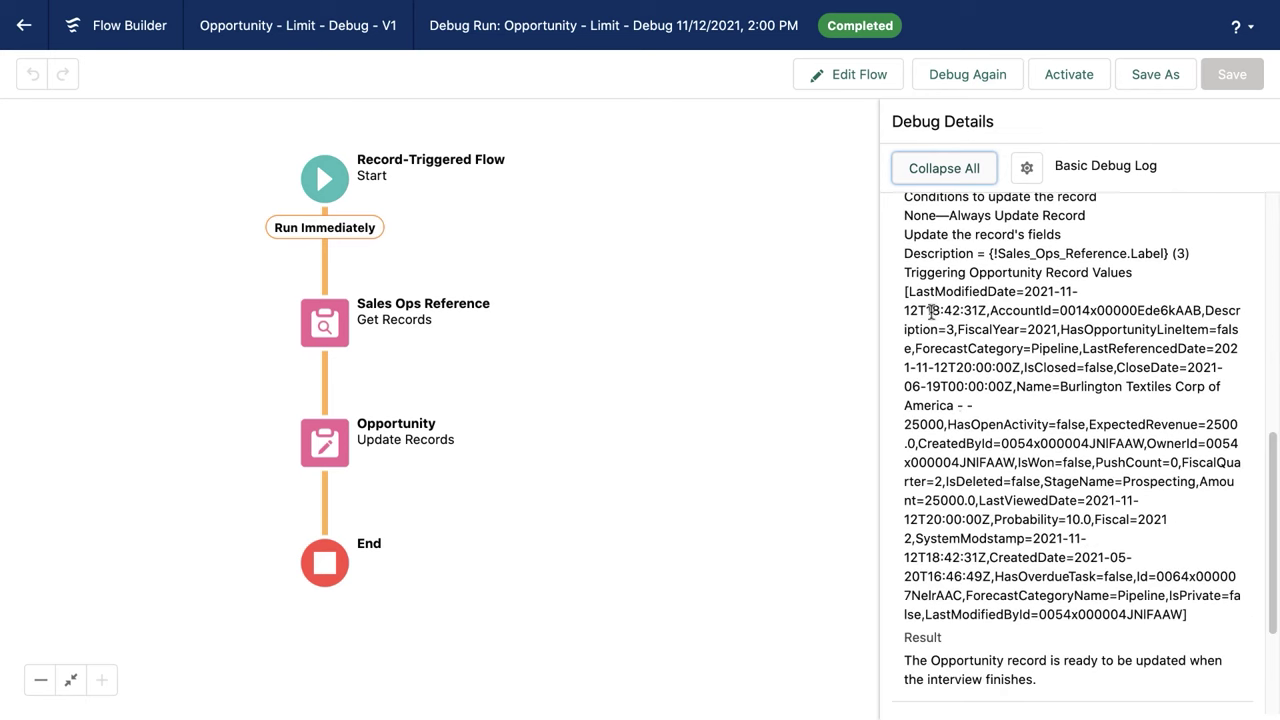
drag(907, 308, 1172, 630)
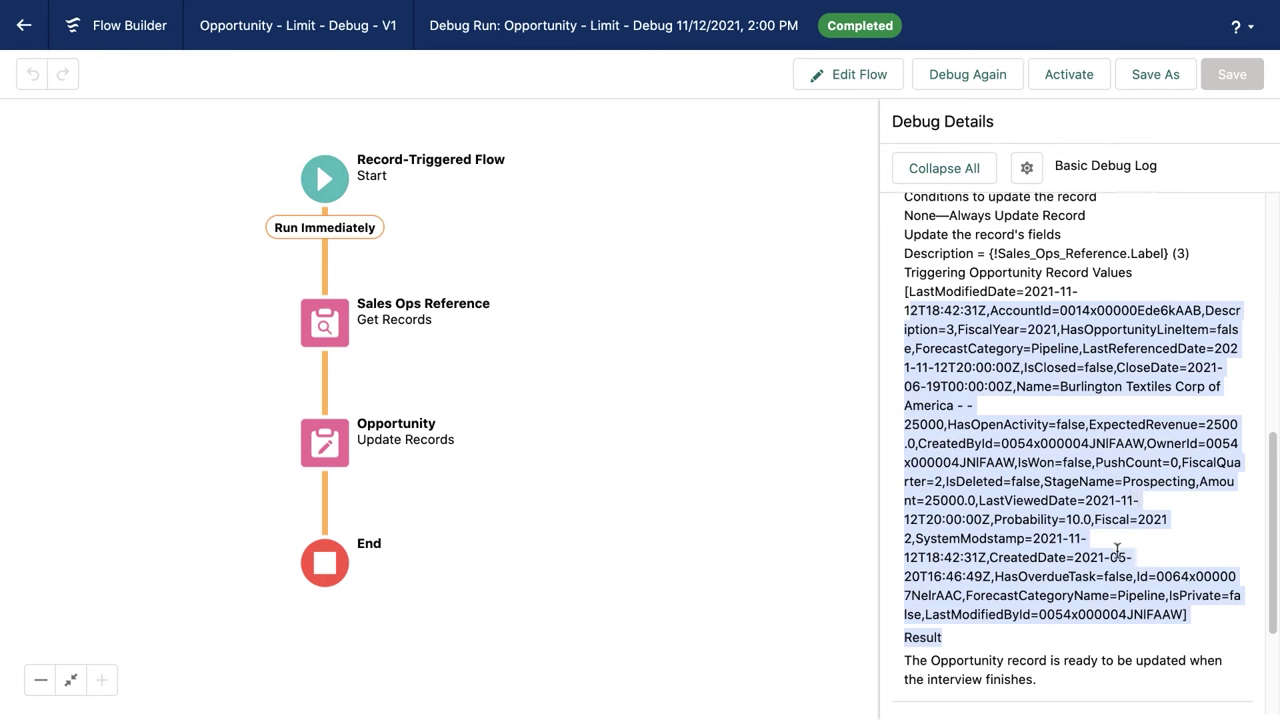
click(1131, 650)
scroll(1277, 527, down, 4)
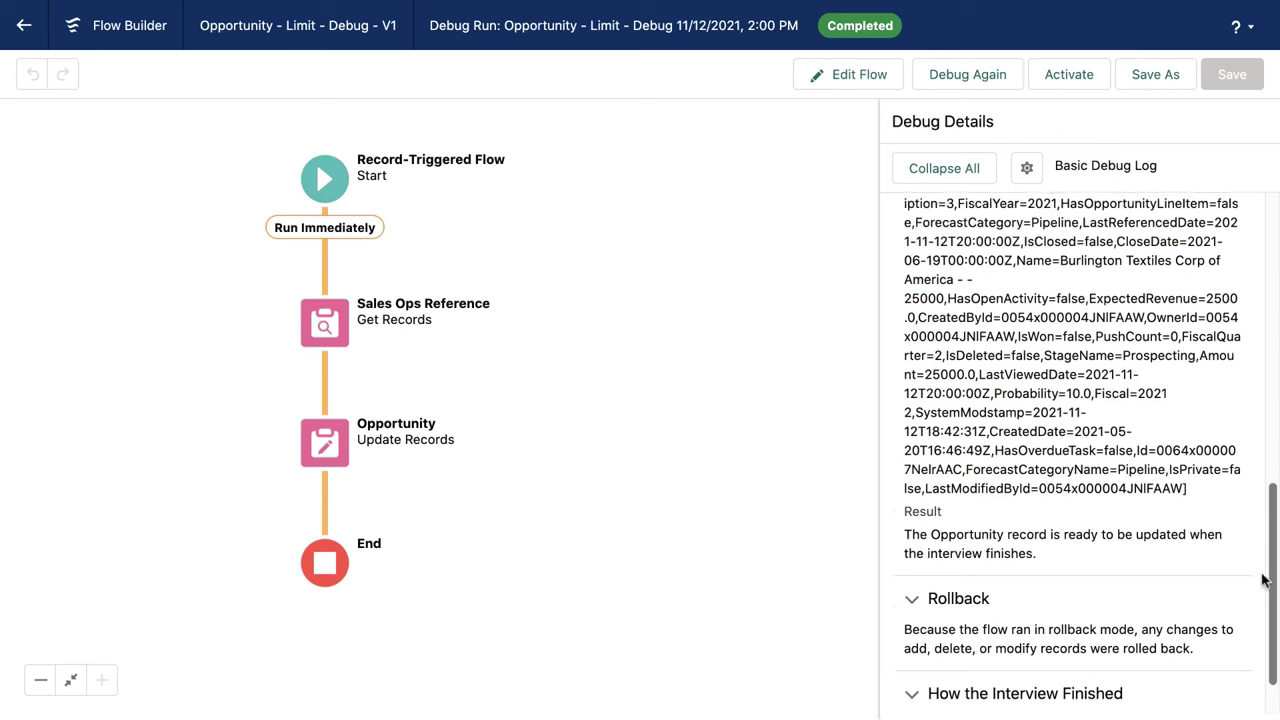
scroll(1094, 615, up, 10)
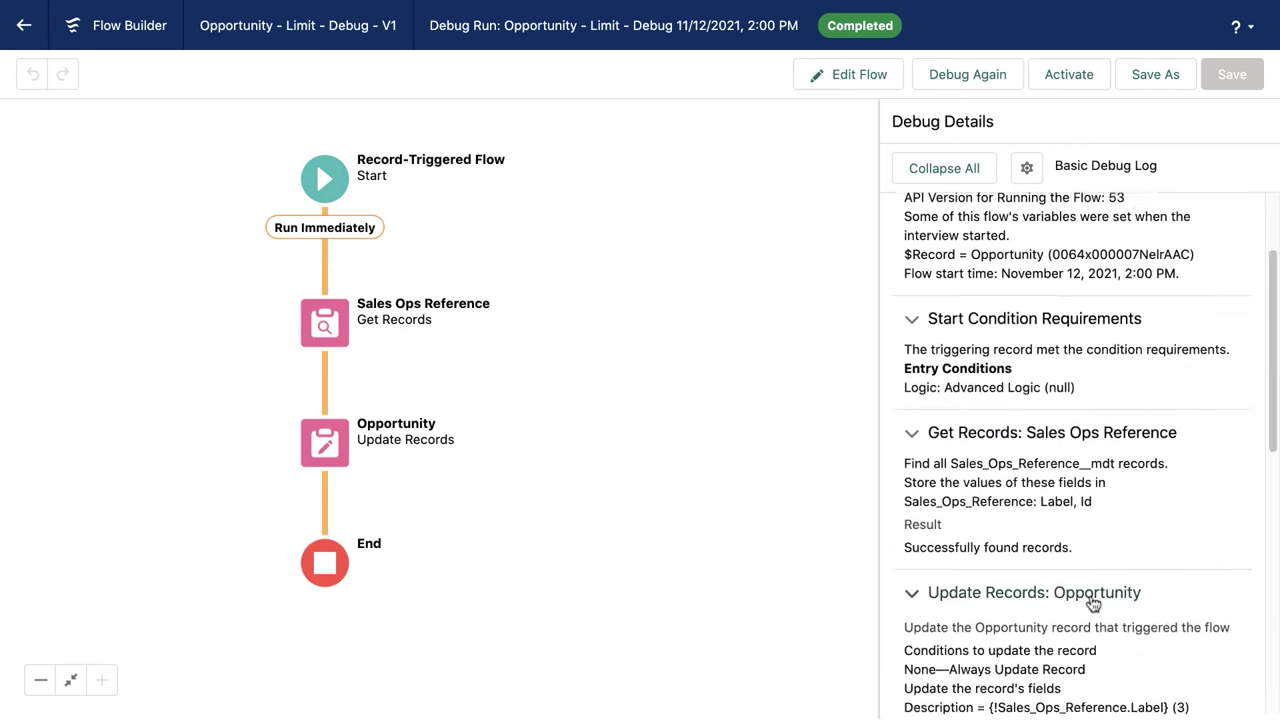
Turn on Show Governor Limit Consumption and Show Transaction Boundaries, then re-expand all debug sections.
click(943, 169)
click(1020, 169)
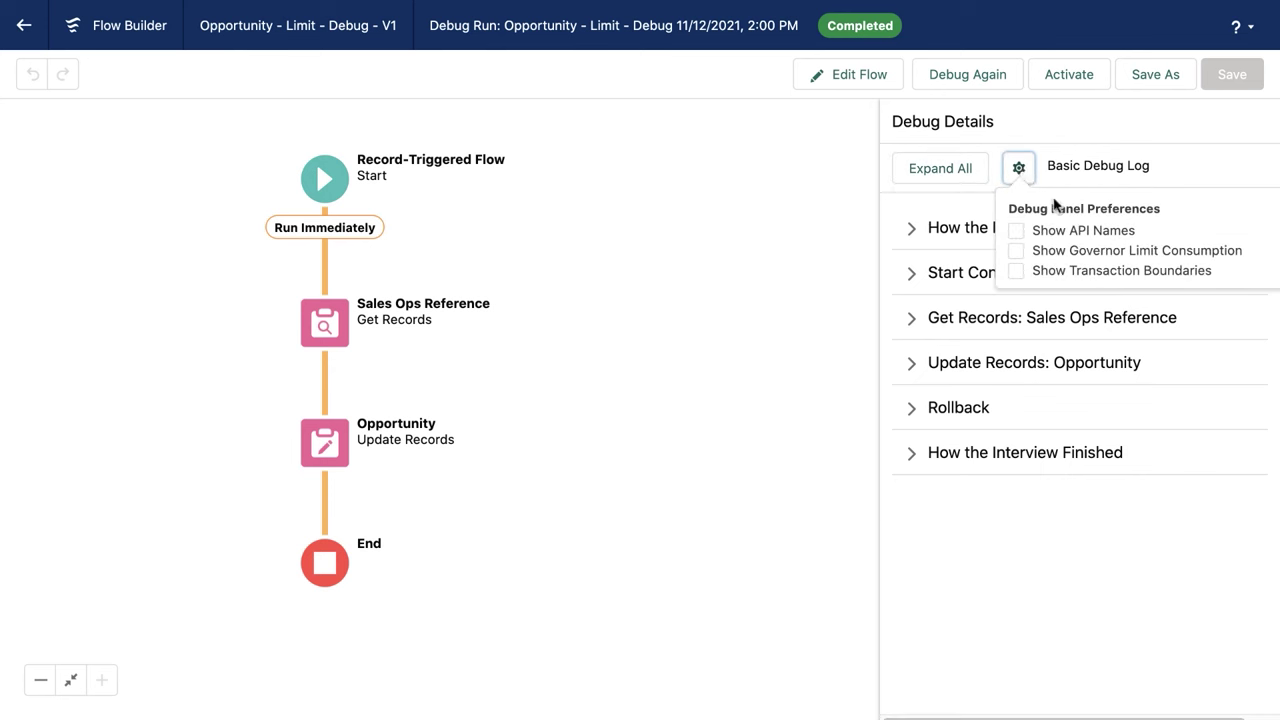
click(1078, 256)
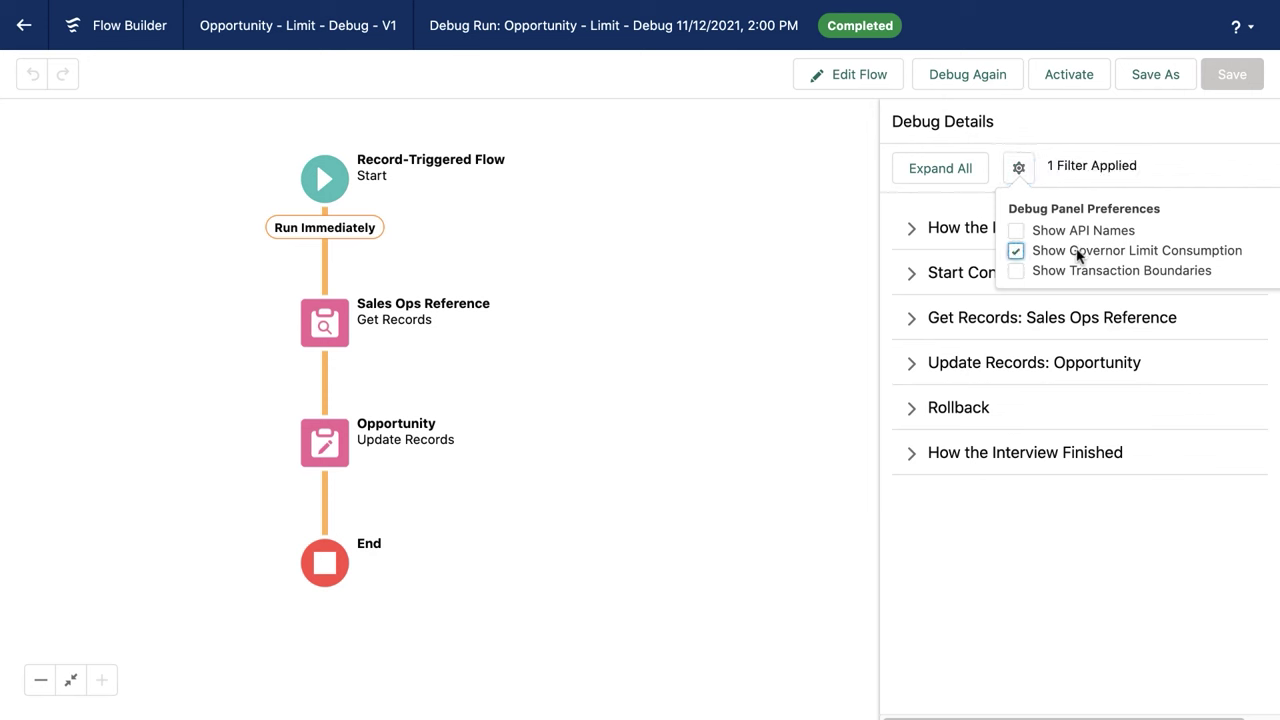
click(1075, 273)
click(1019, 168)
click(922, 166)
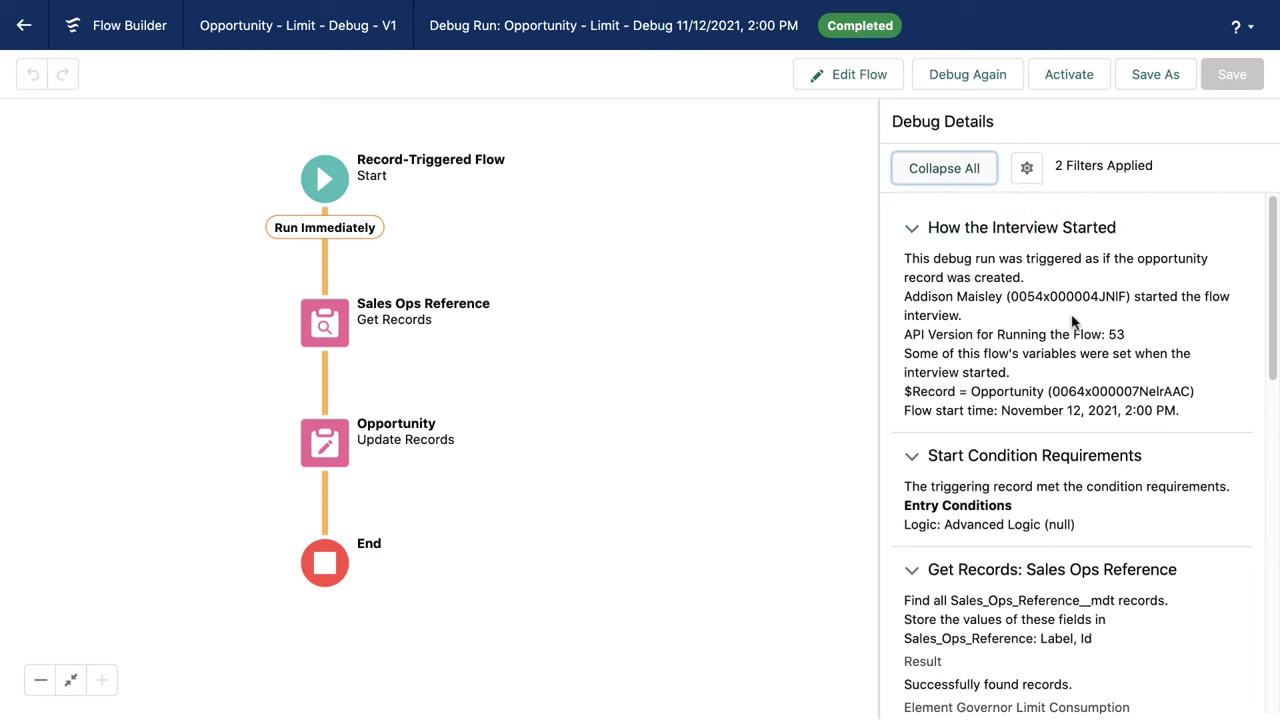
Collapse the How the Interview Started and Start Condition Requirements sections.
click(916, 229)
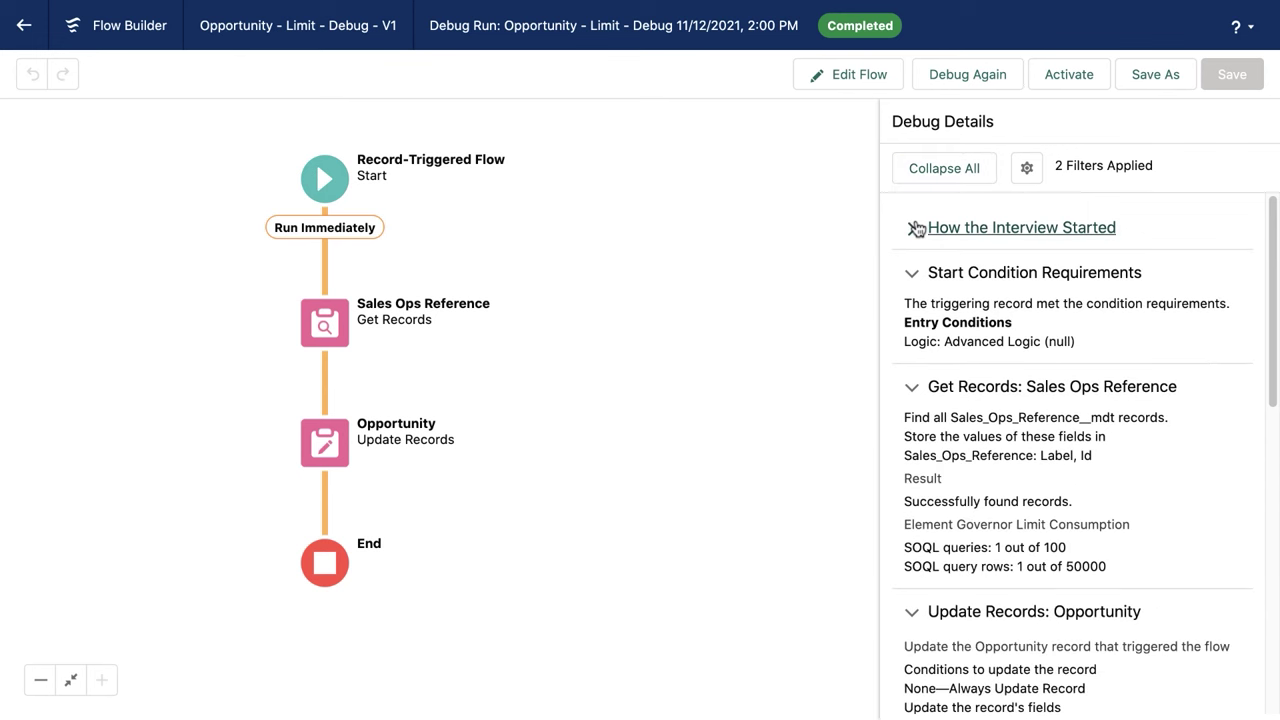
click(912, 280)
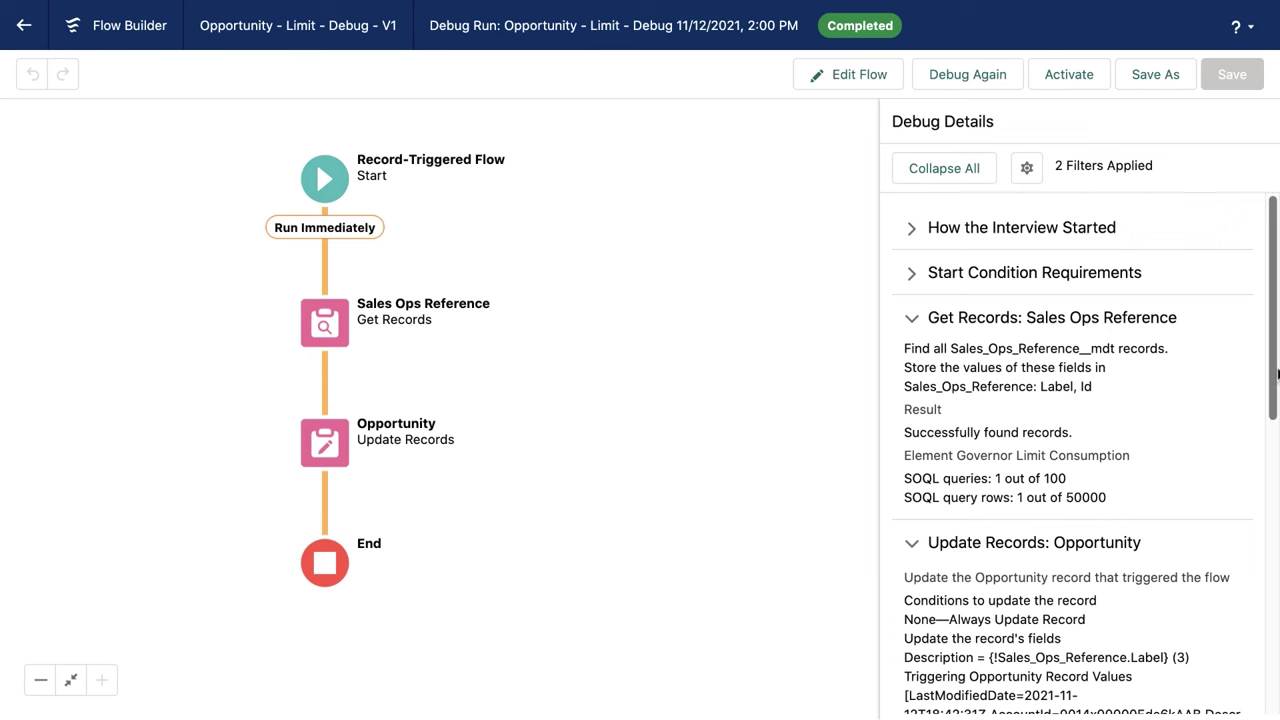
Review the Update Records element's DML limit usage in the debug log, then return to Edit Flow.
scroll(1276, 376, down, 1)
drag(1276, 376, 1237, 606)
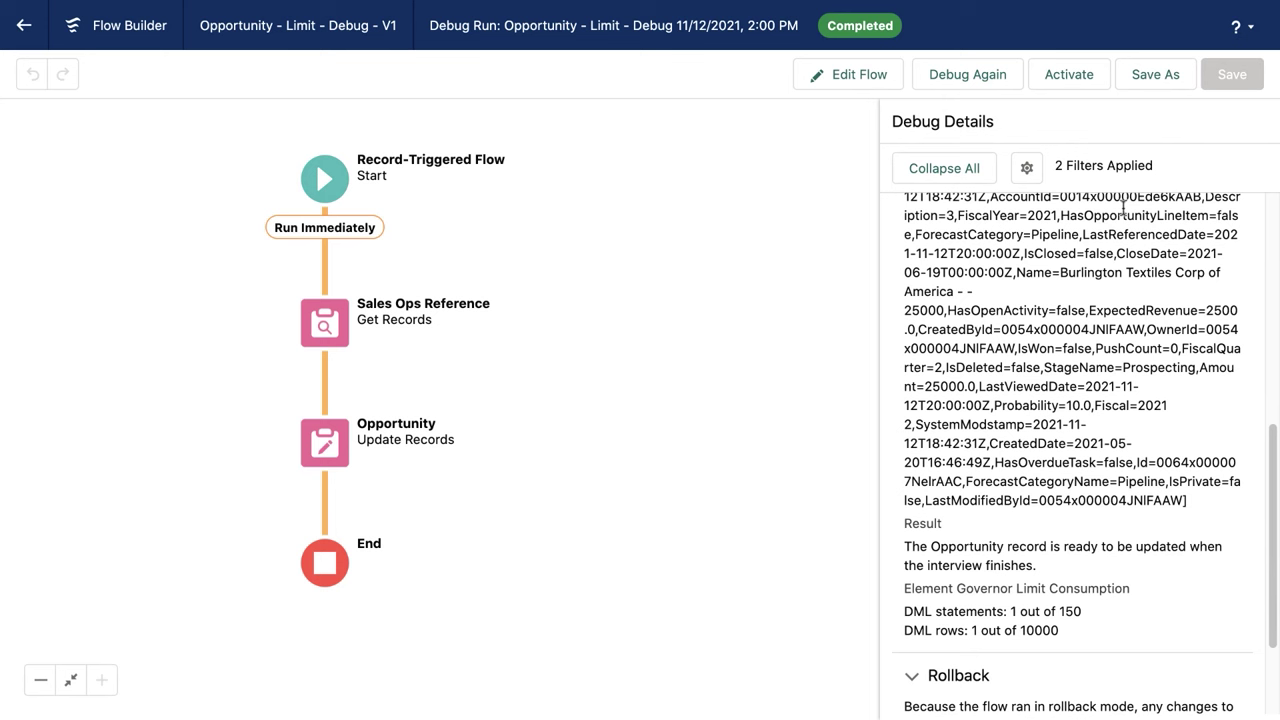
drag(904, 310, 1194, 509)
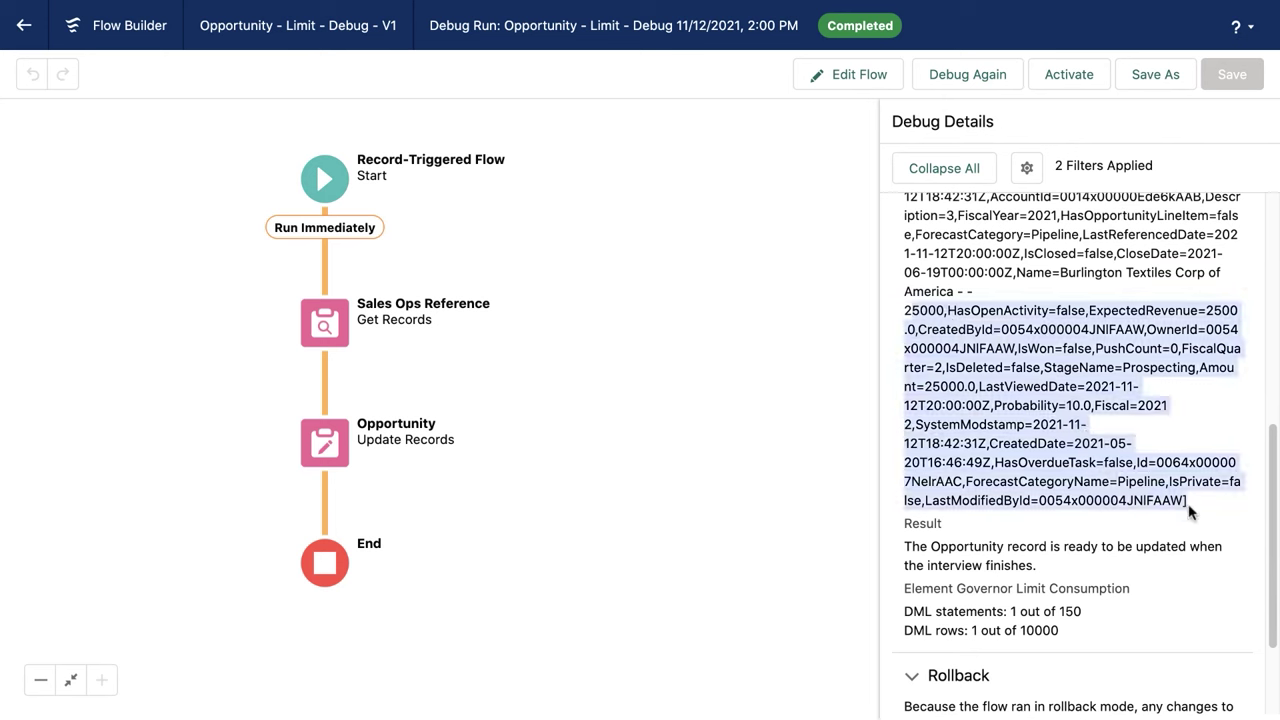
click(1060, 550)
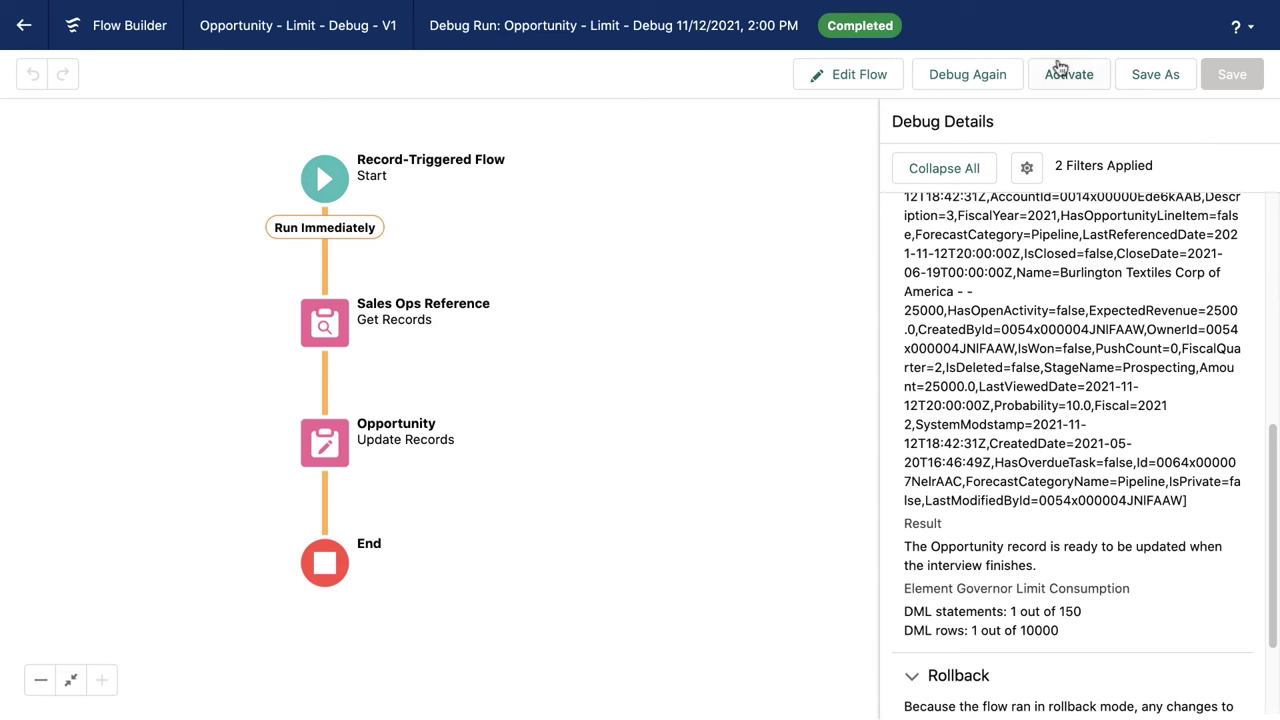
click(884, 82)
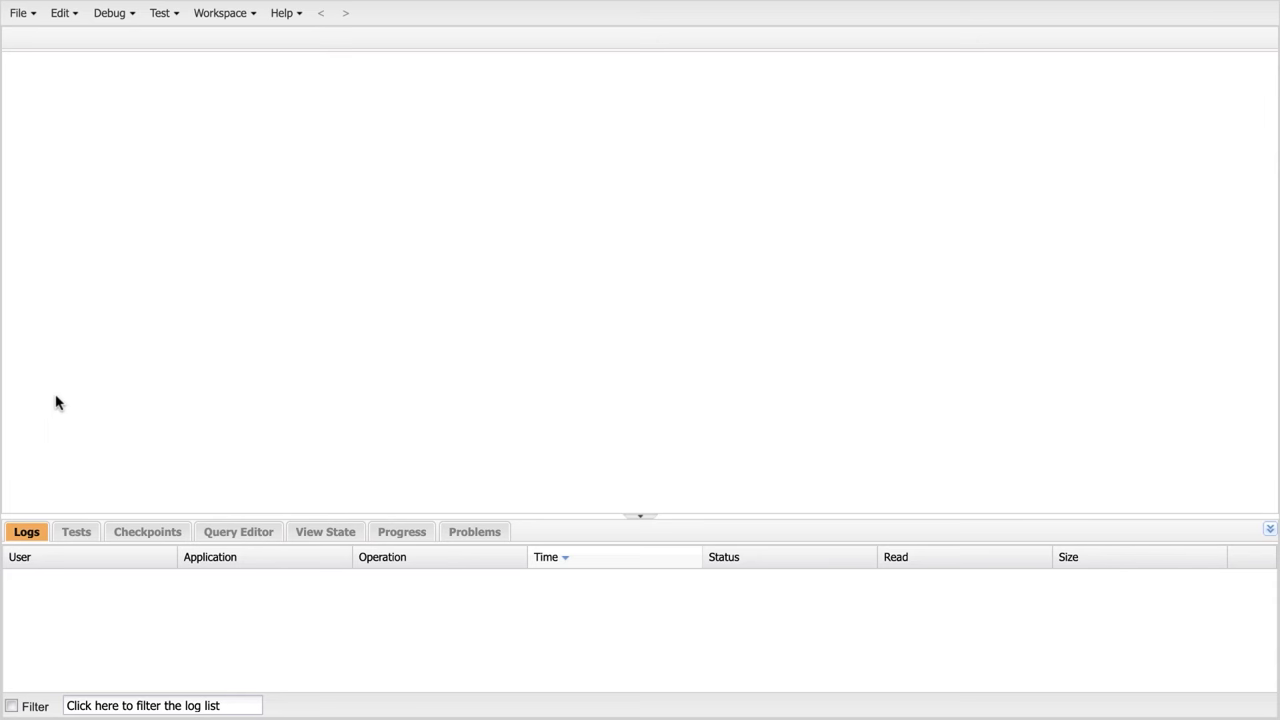
click(107, 13)
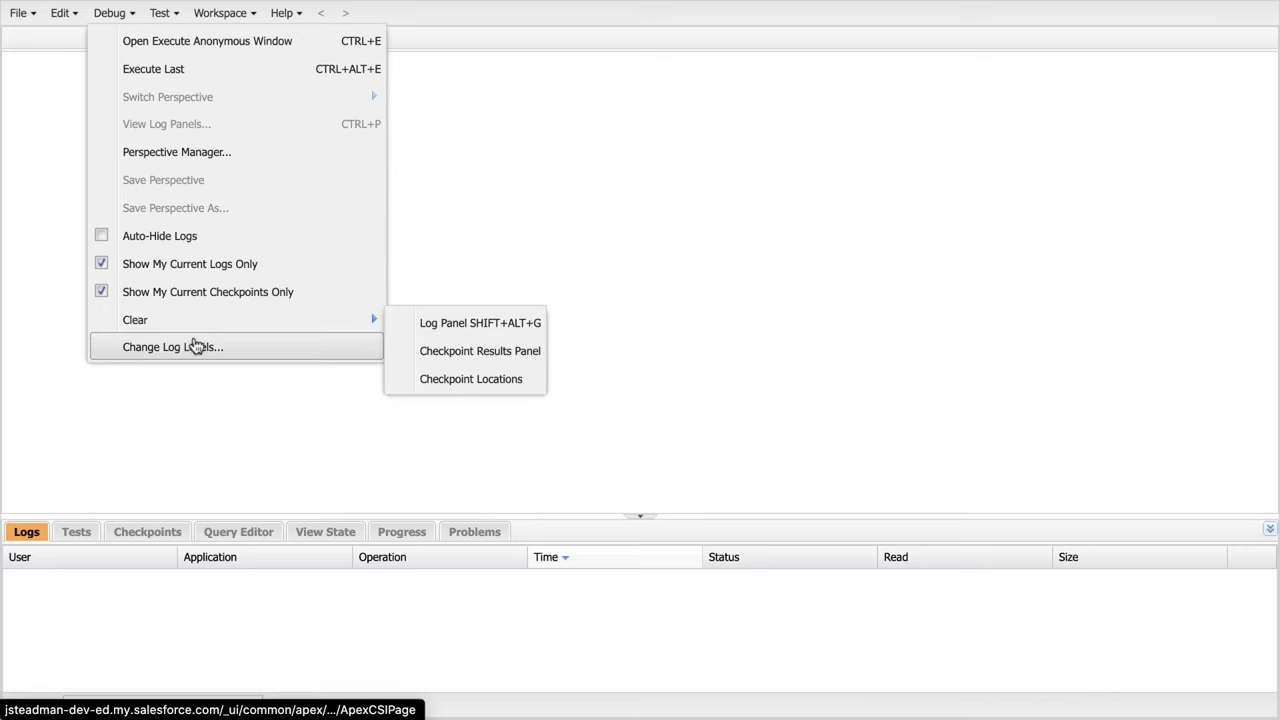
click(192, 347)
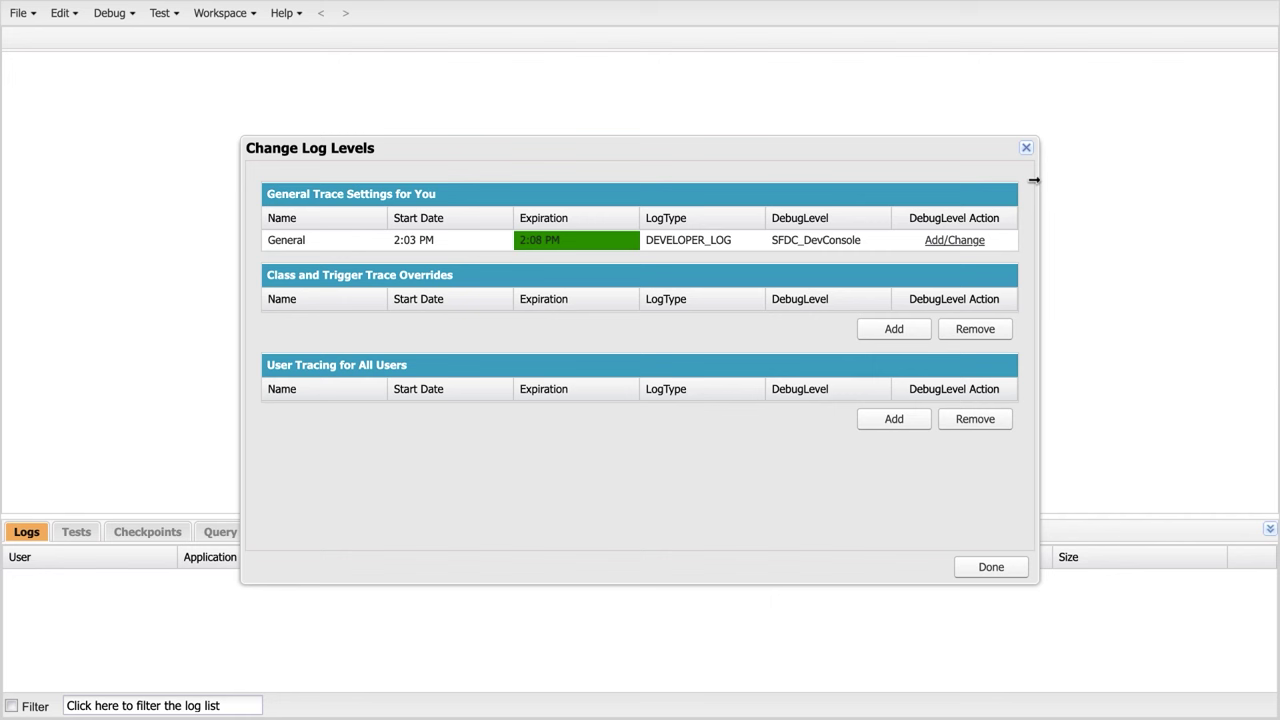
click(976, 240)
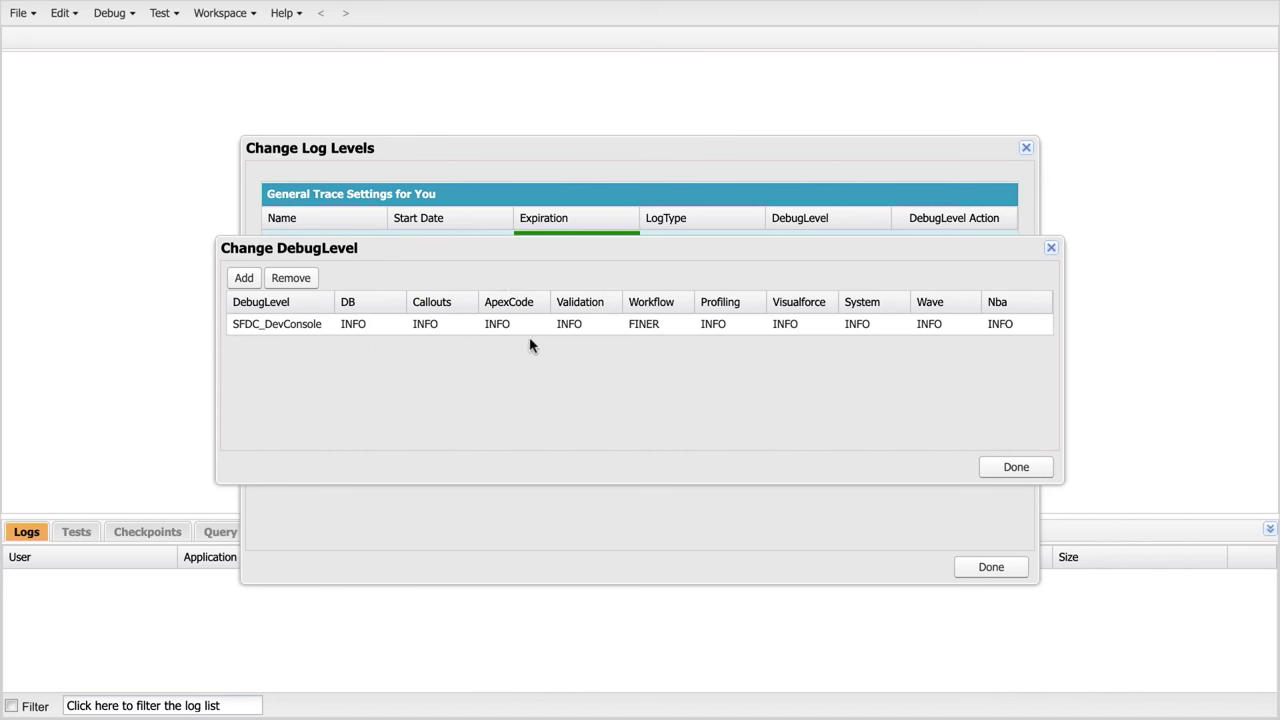
click(687, 301)
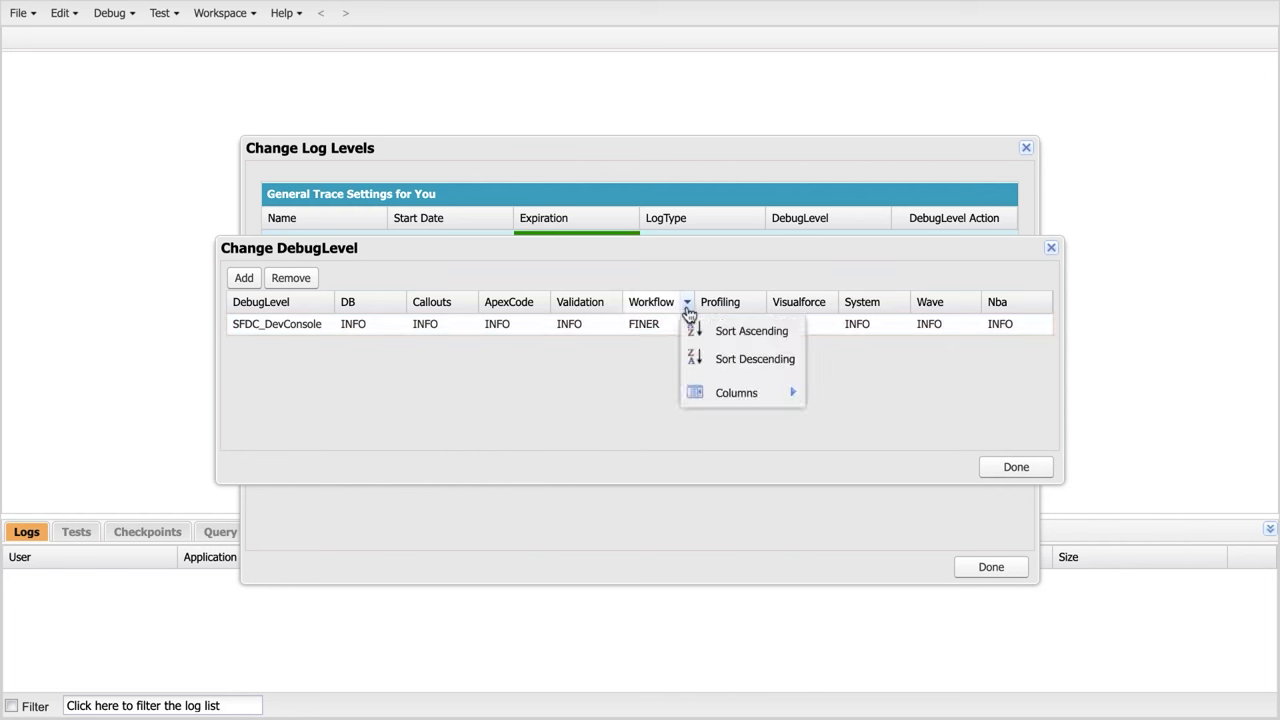
click(640, 383)
click(641, 331)
click(644, 328)
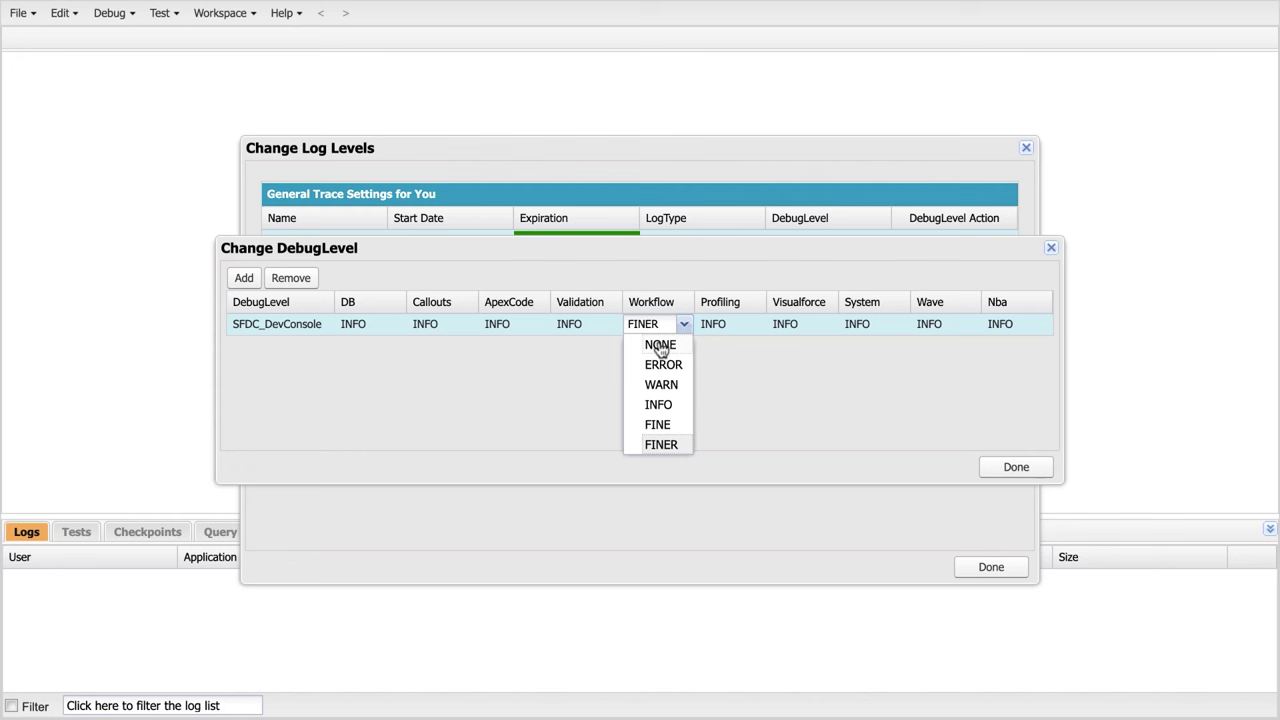
click(553, 406)
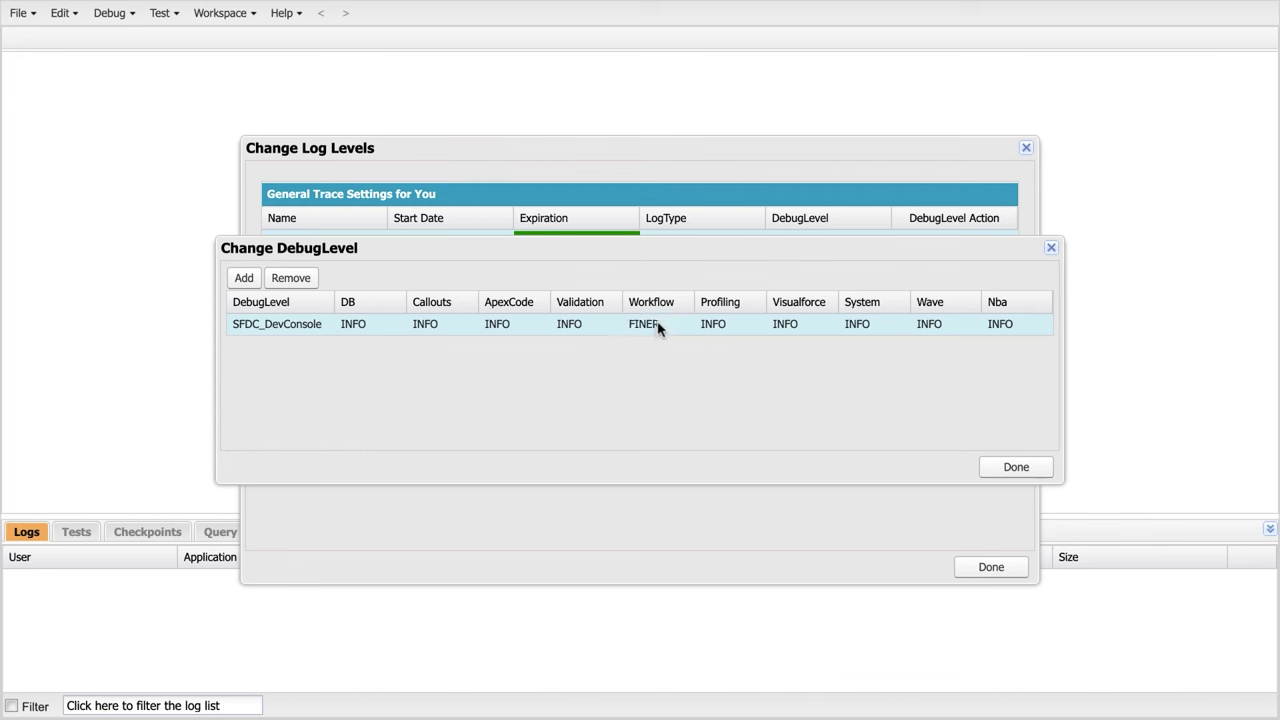
click(1005, 467)
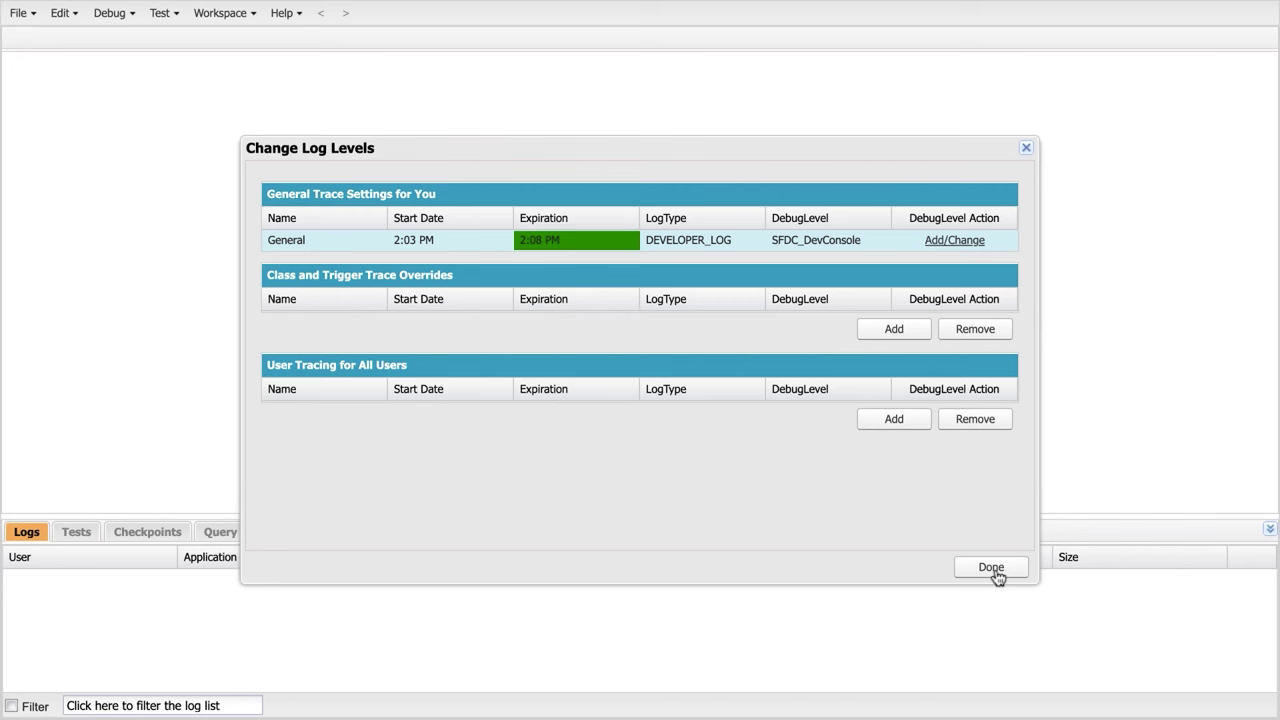
click(991, 568)
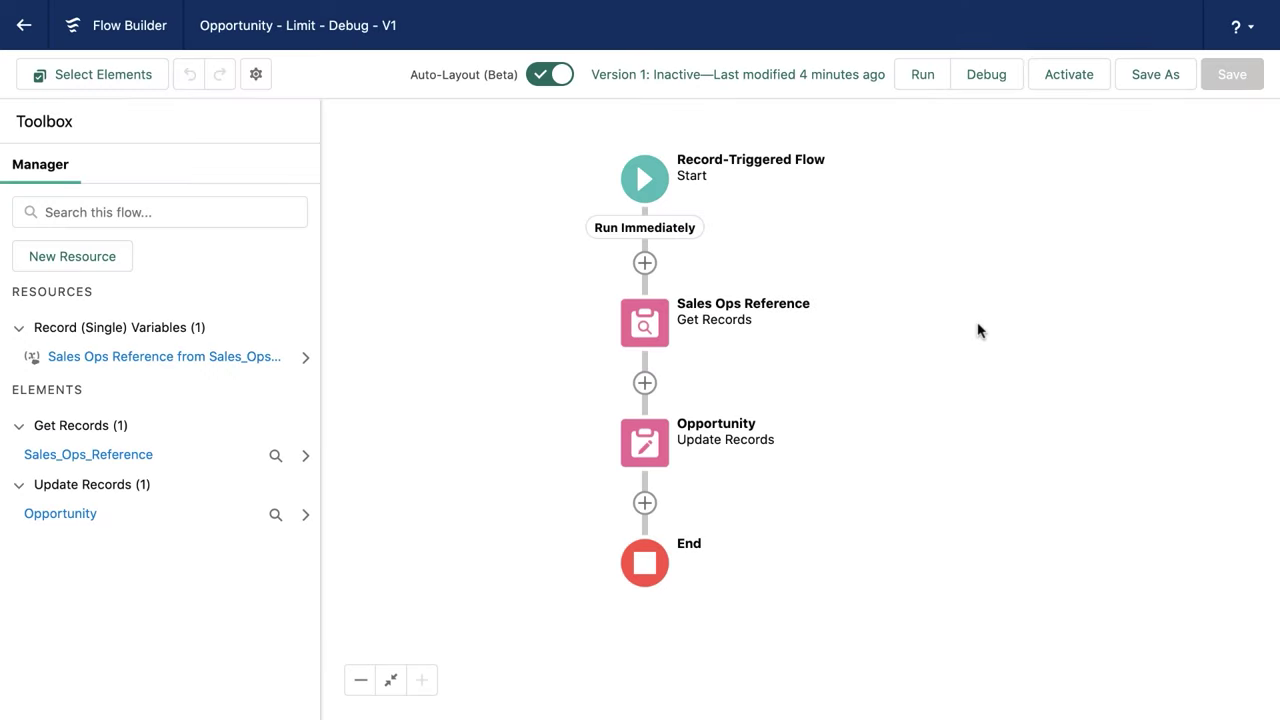
Run a new rollback-mode debug of the flow against the Burlington Textiles Corp of America opportunity.
click(988, 80)
click(540, 543)
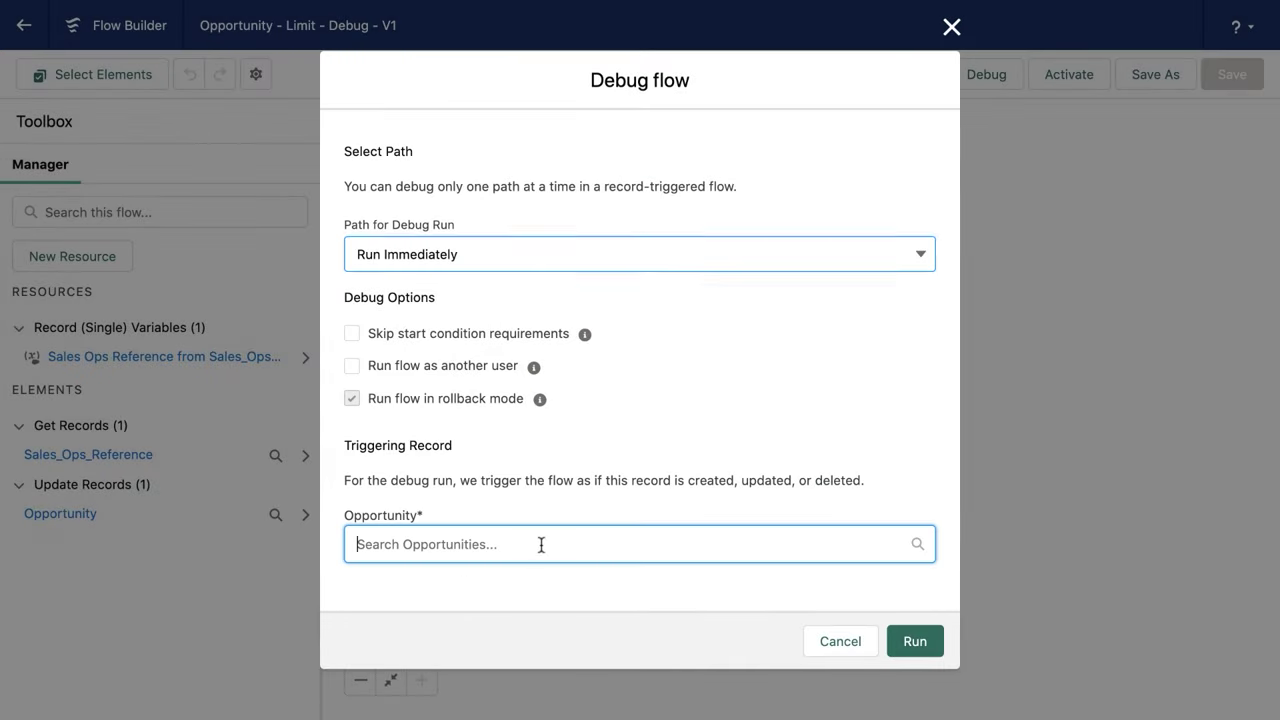
click(450, 593)
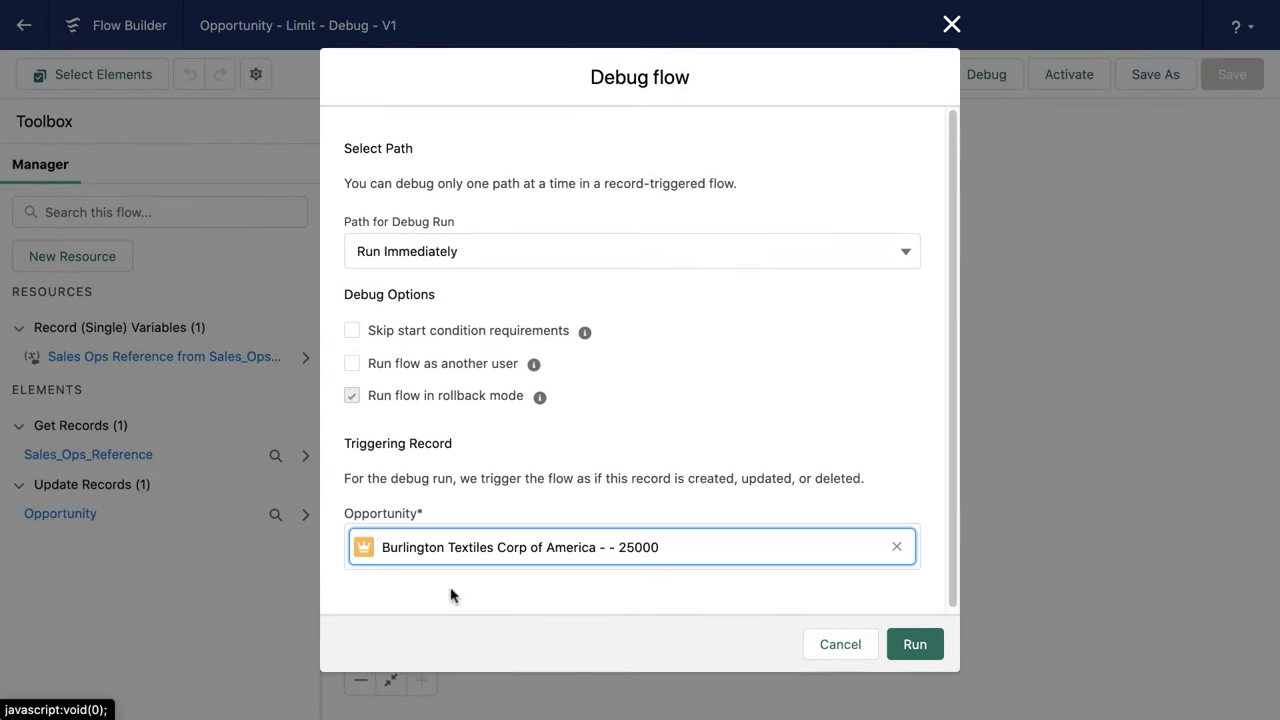
click(921, 650)
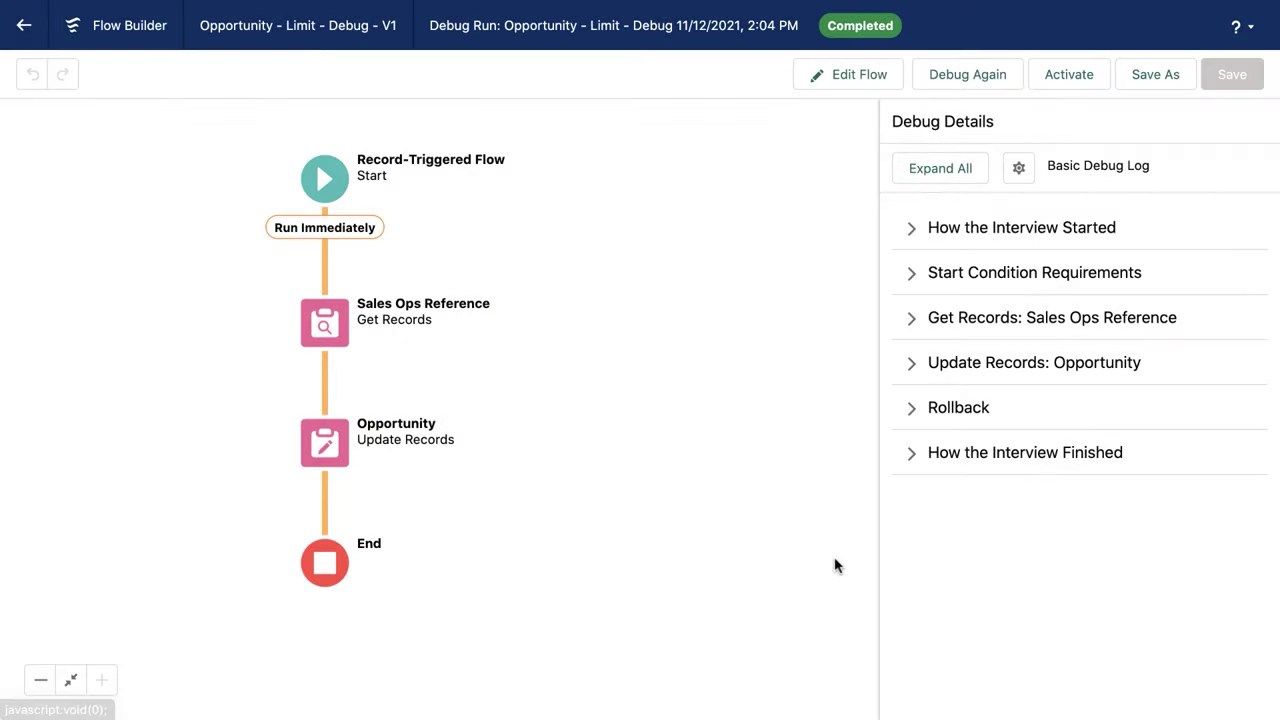
Expand all debug details, enable governor limit consumption and transaction boundaries, and collapse Update Records: Opportunity.
click(958, 164)
scroll(990, 443, down, 8)
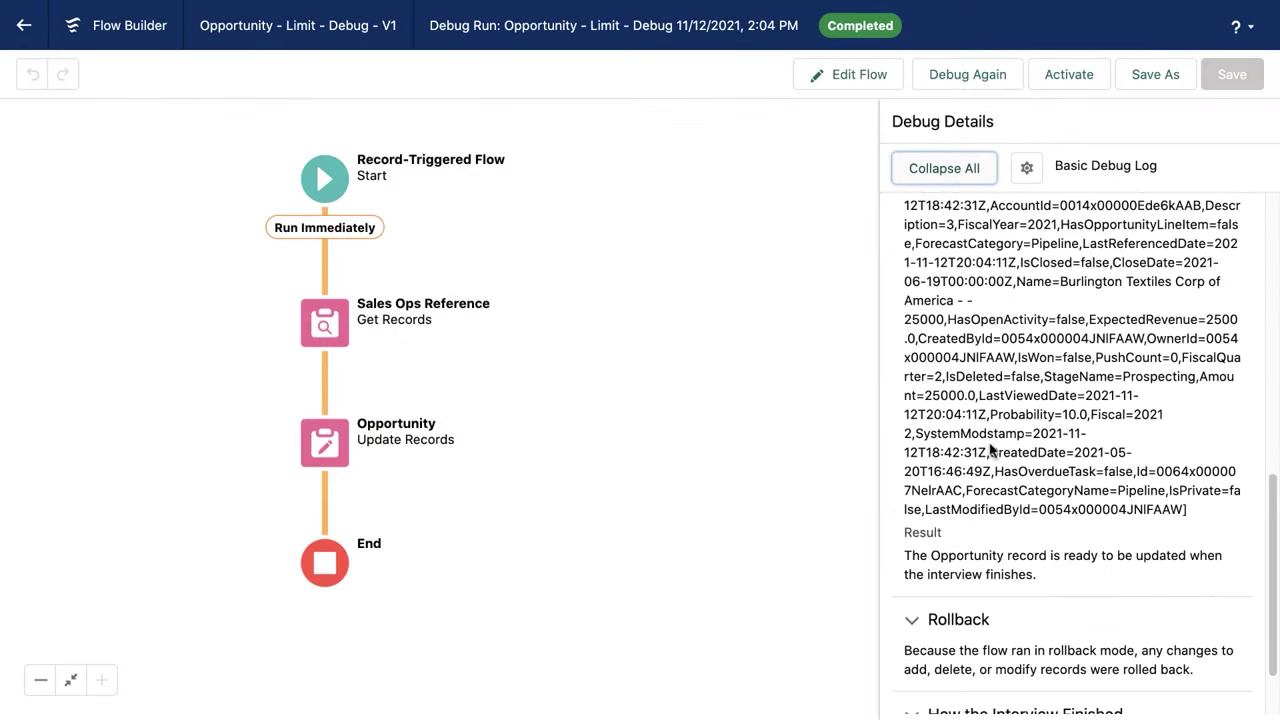
scroll(1000, 470, up, 5)
click(1027, 167)
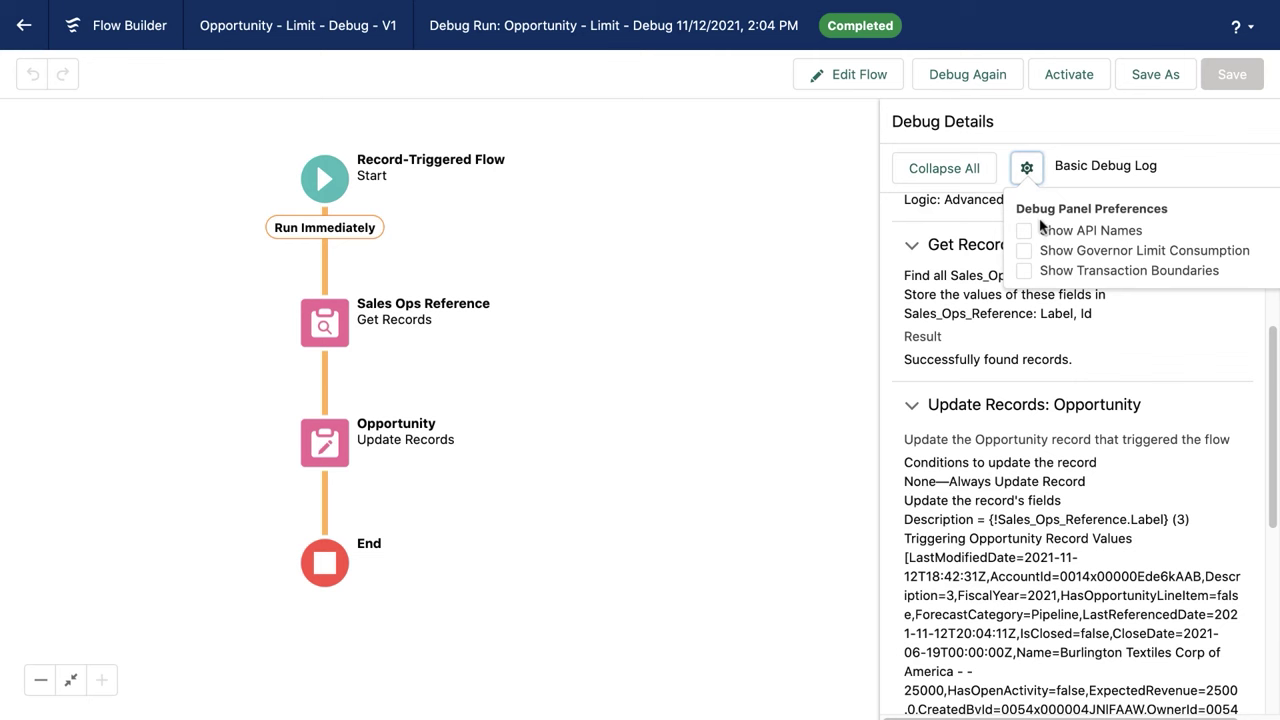
click(1073, 251)
click(1073, 270)
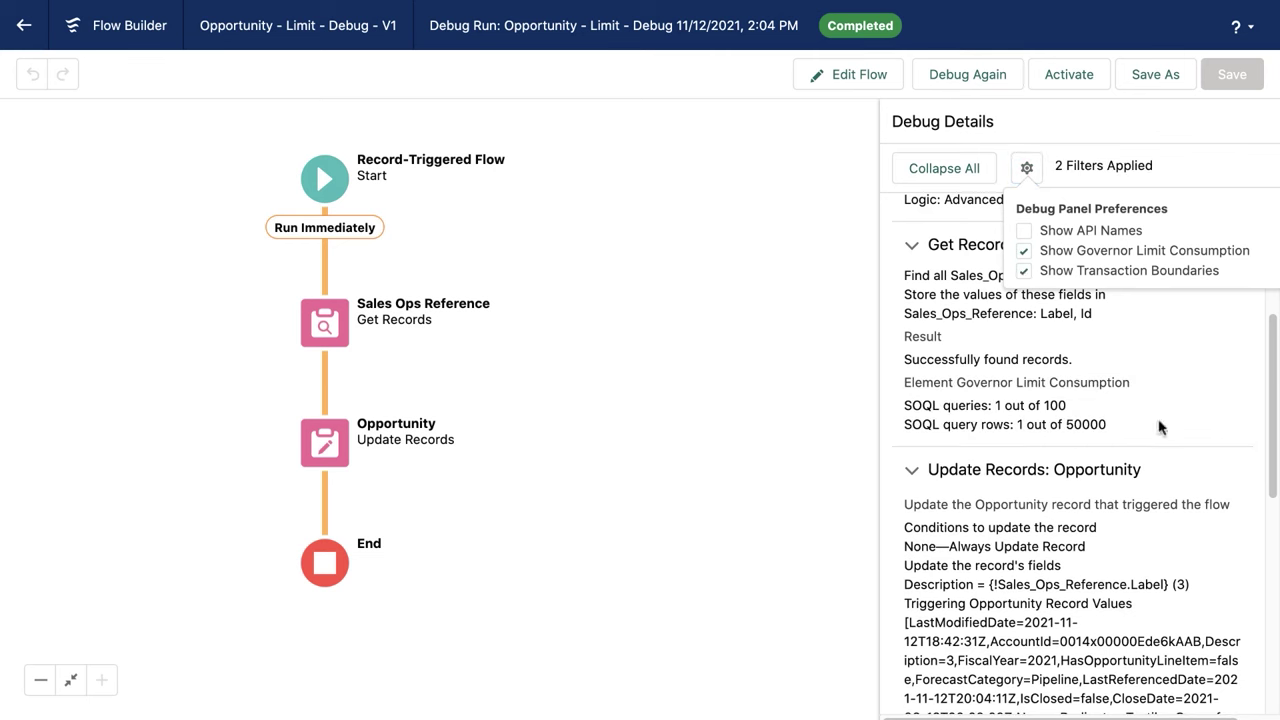
triple_click(1028, 430)
key(Escape)
click(1125, 472)
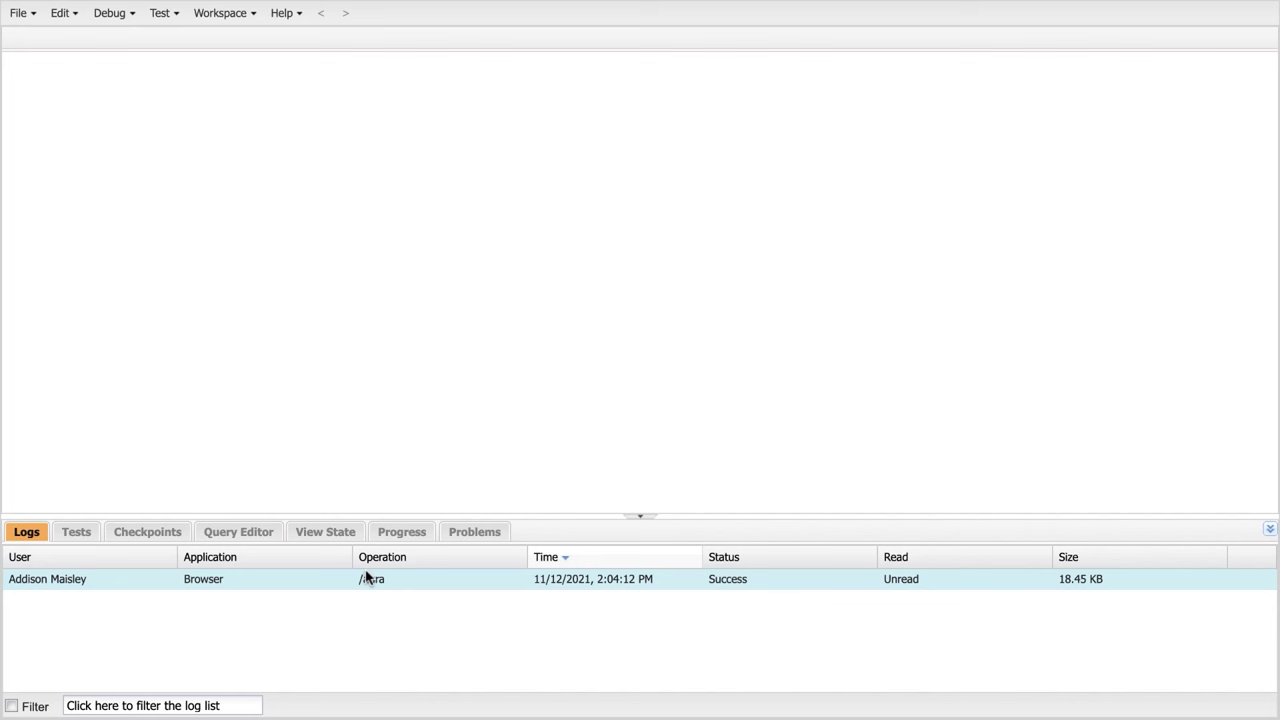
Open the 2:04:12 PM debug log and scroll the Execution Log to the governor limit totals.
double_click(85, 585)
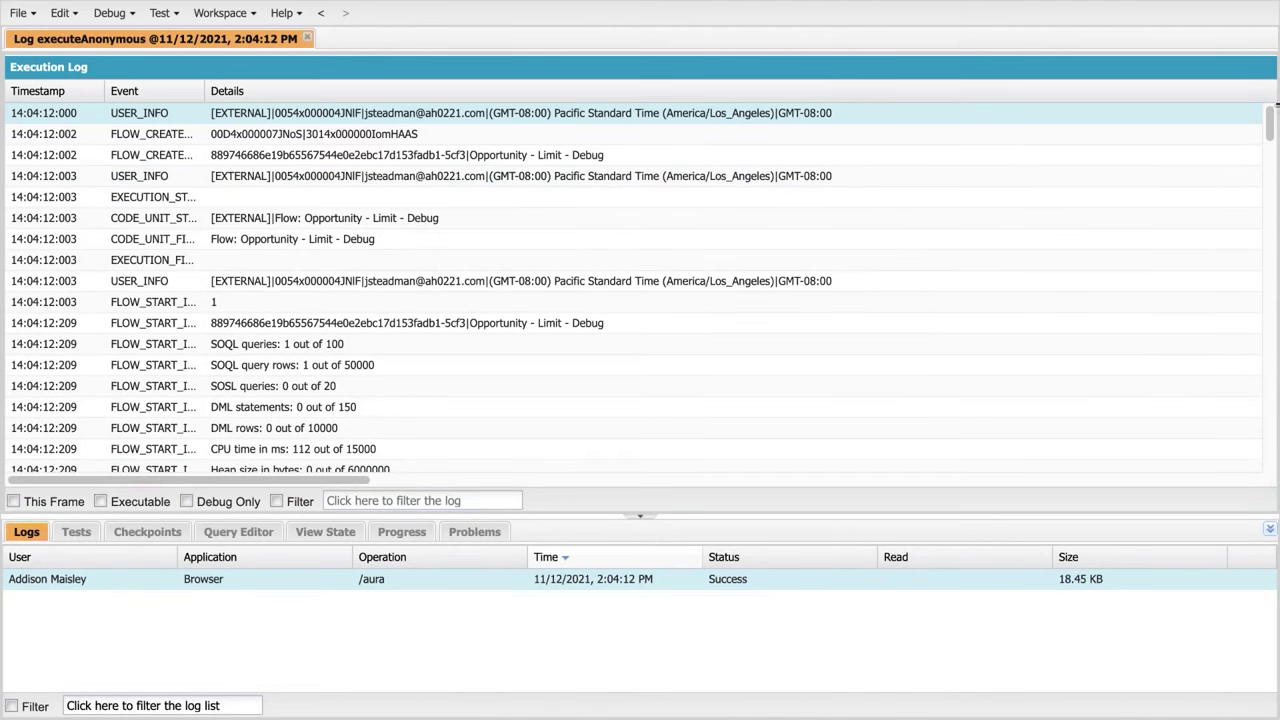
drag(1268, 130, 1258, 507)
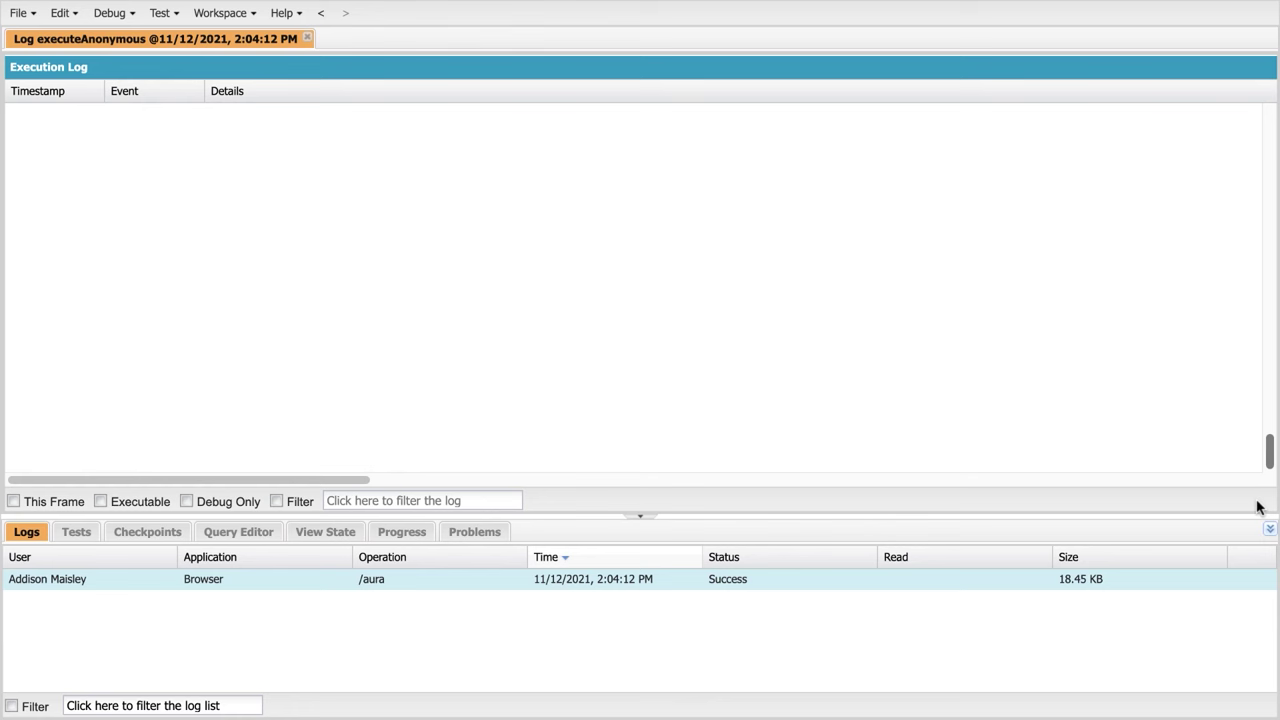